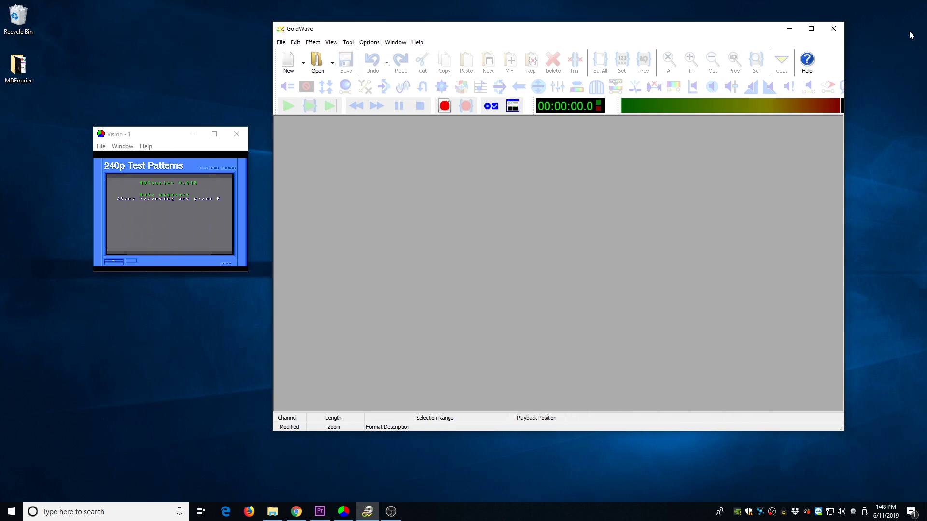
Step: Open the classic Sound control panel and show the Recording devices list
right_click(841, 512)
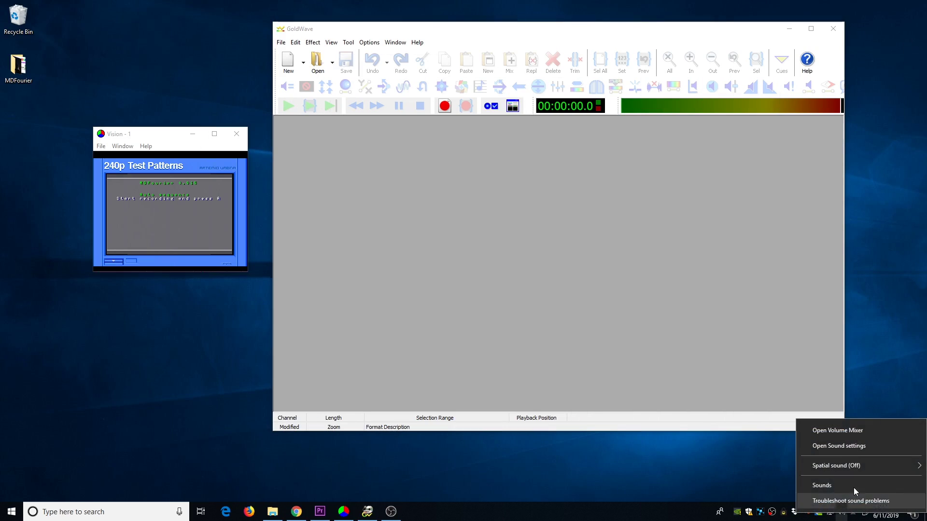
click(851, 447)
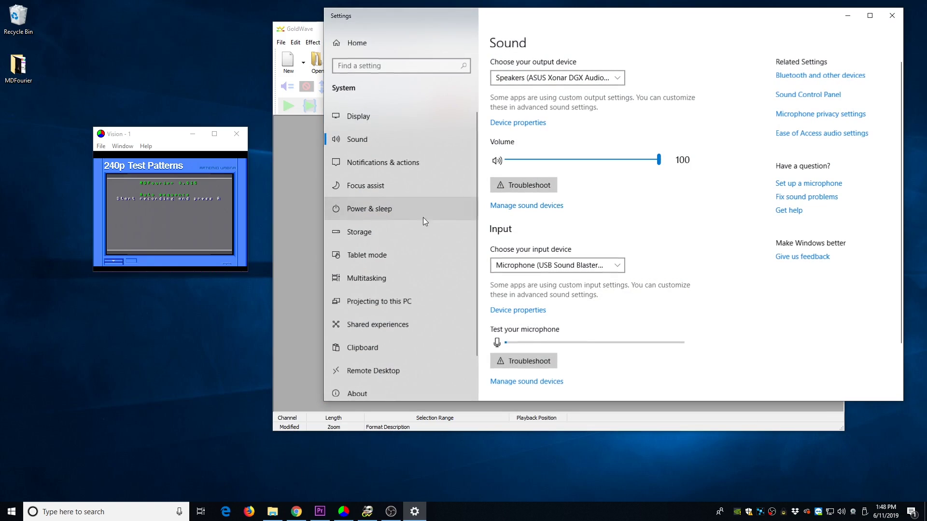
click(809, 92)
click(892, 15)
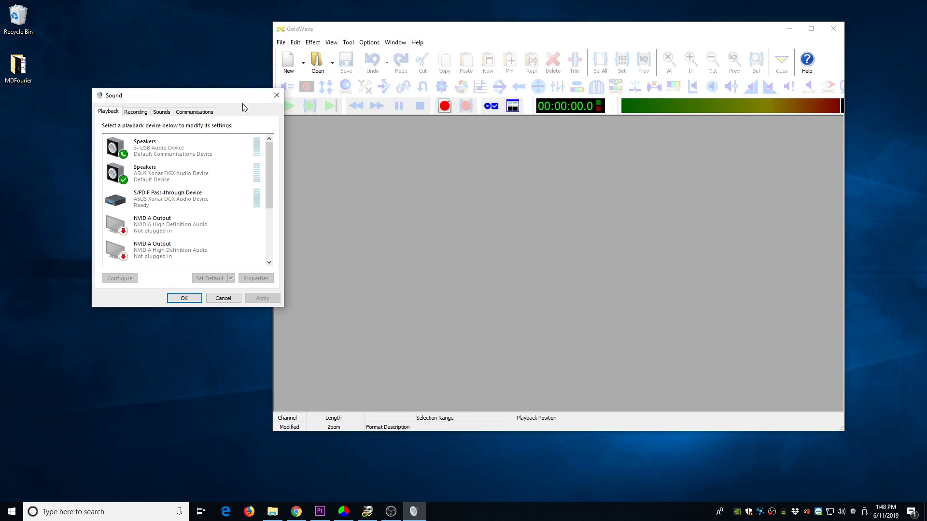
click(136, 112)
drag(176, 96, 204, 95)
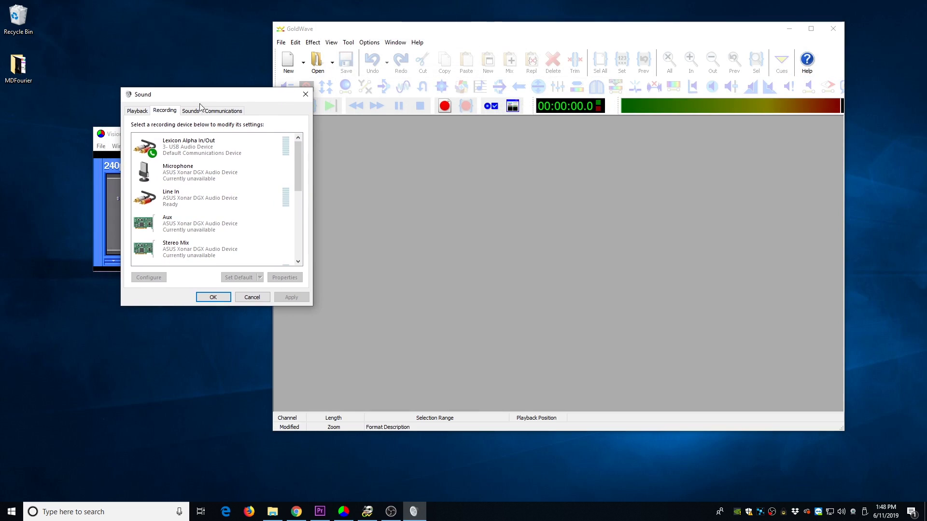
Step: Set Lexicon Alpha In/Out's default format to 2 channel, 16 bit, 48000 Hz and confirm
double_click(198, 143)
click(173, 148)
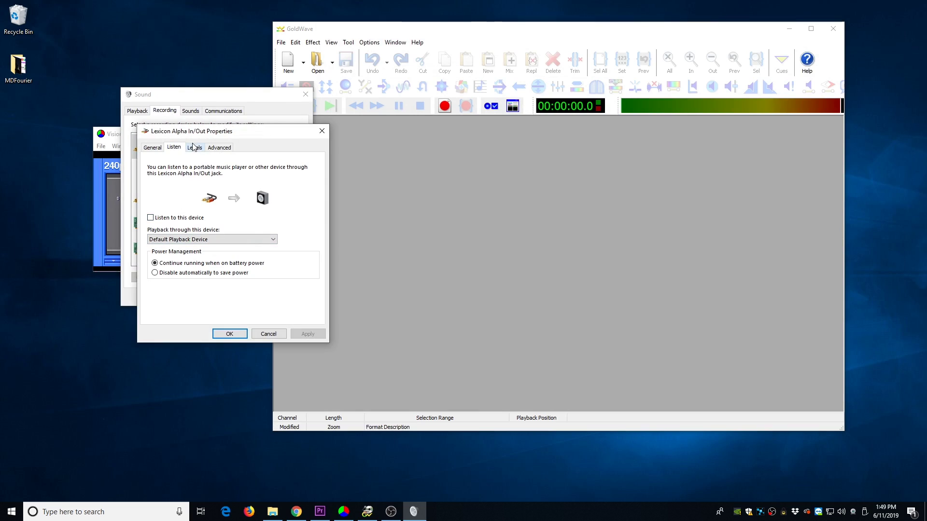
click(196, 149)
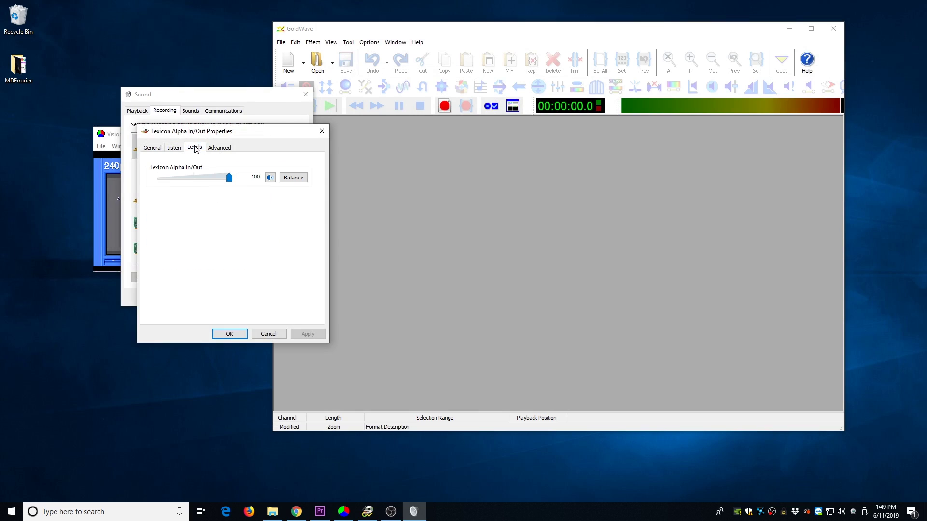
click(225, 151)
click(216, 193)
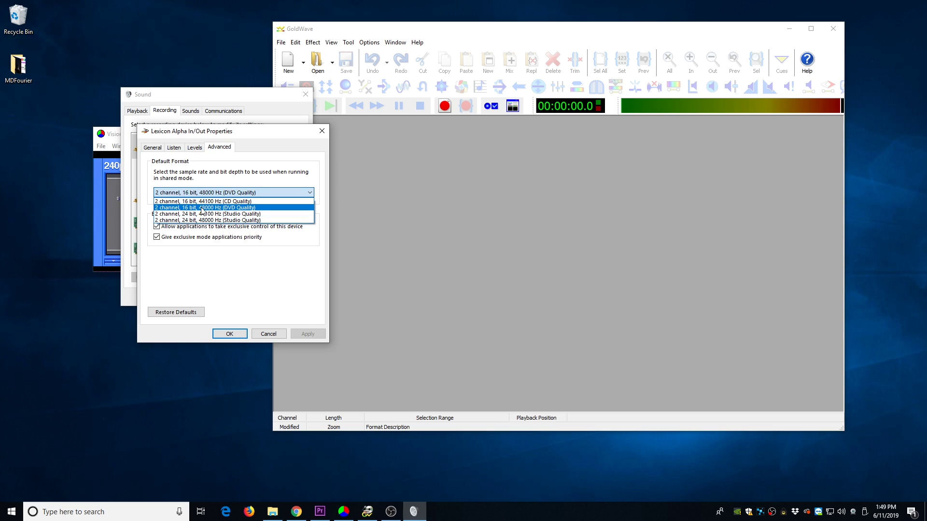
click(201, 210)
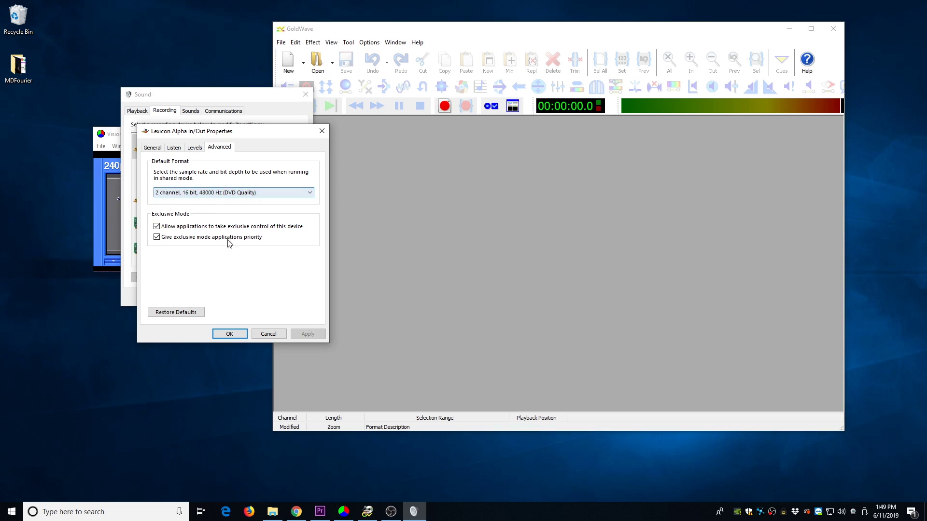
click(243, 336)
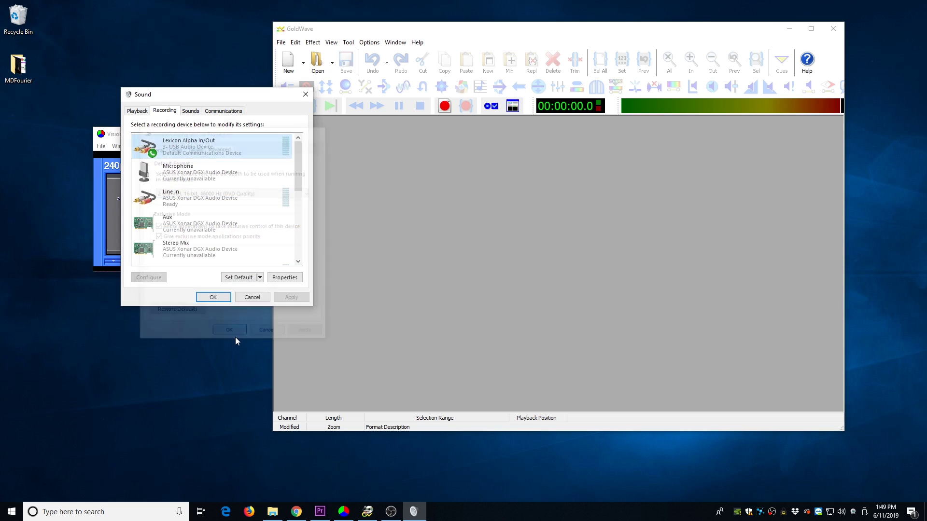
Step: Close Sound settings and make PCM signed 16 bit stereo GoldWave's default save format
click(213, 297)
click(370, 43)
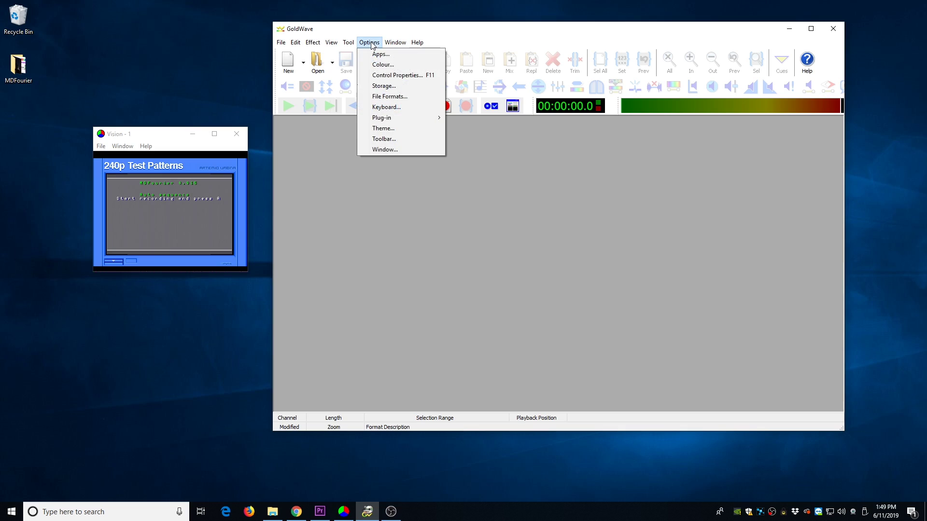
click(391, 96)
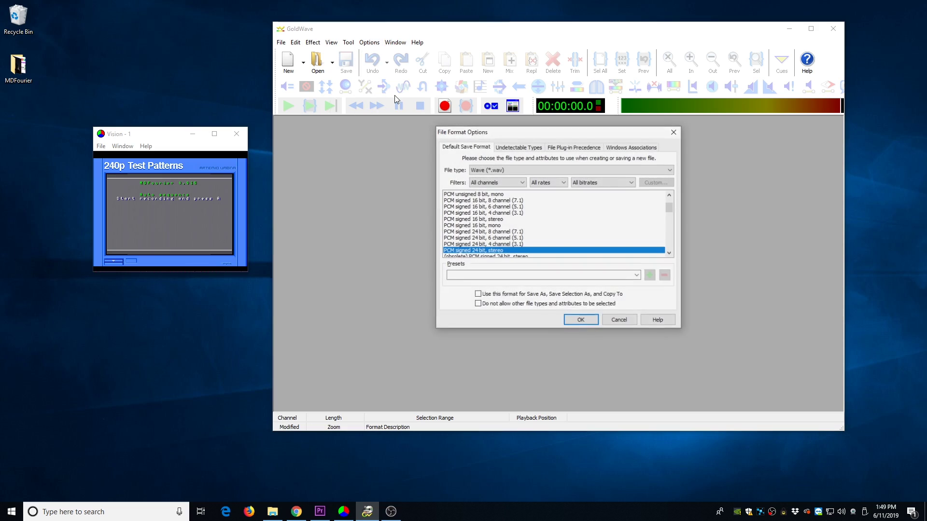
click(498, 219)
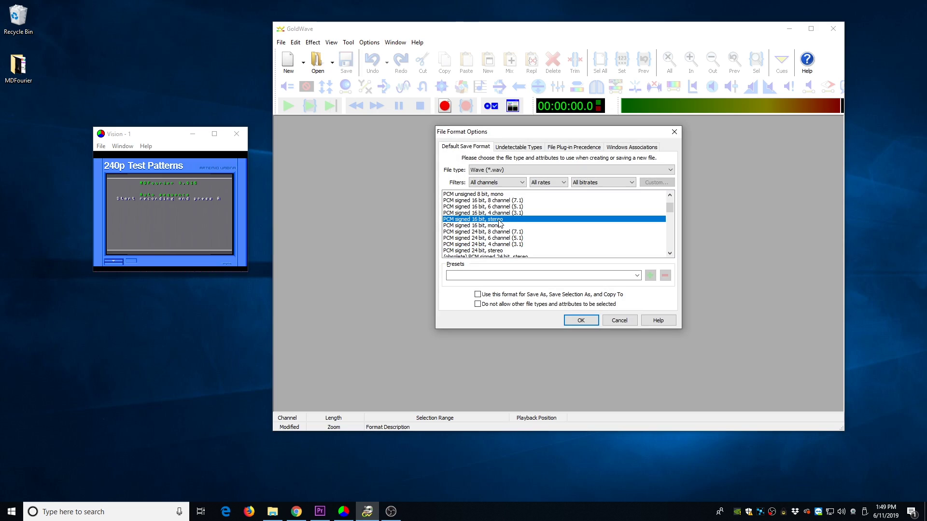
click(584, 321)
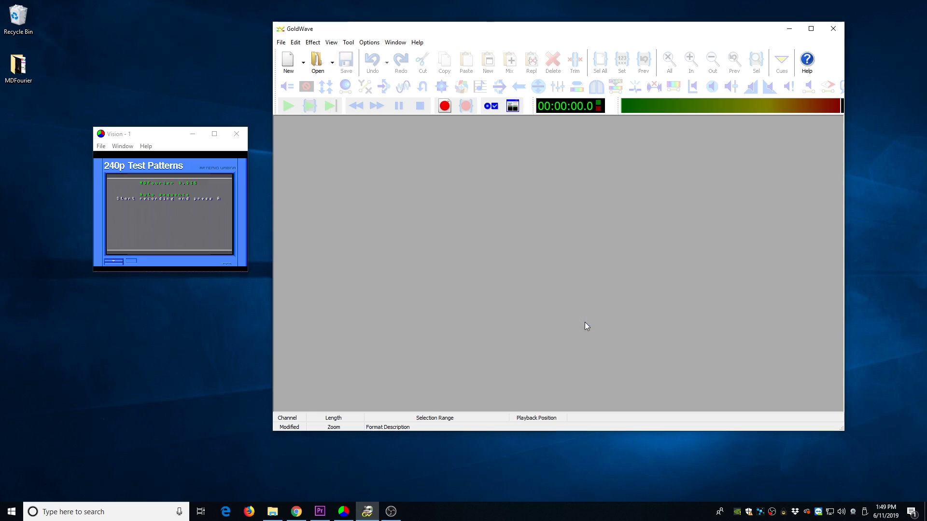
Step: Confirm Lexicon Alpha In/Out is the record device in Control Properties
click(491, 105)
click(559, 153)
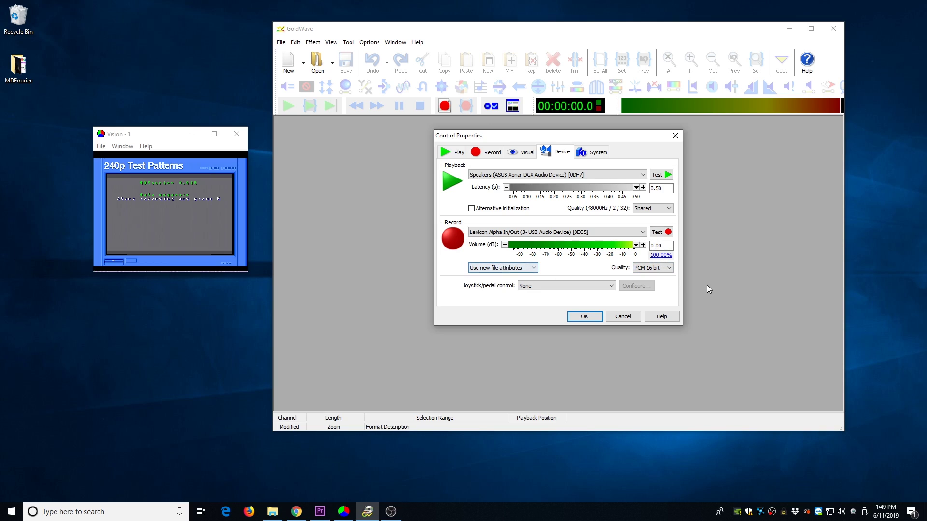
click(585, 317)
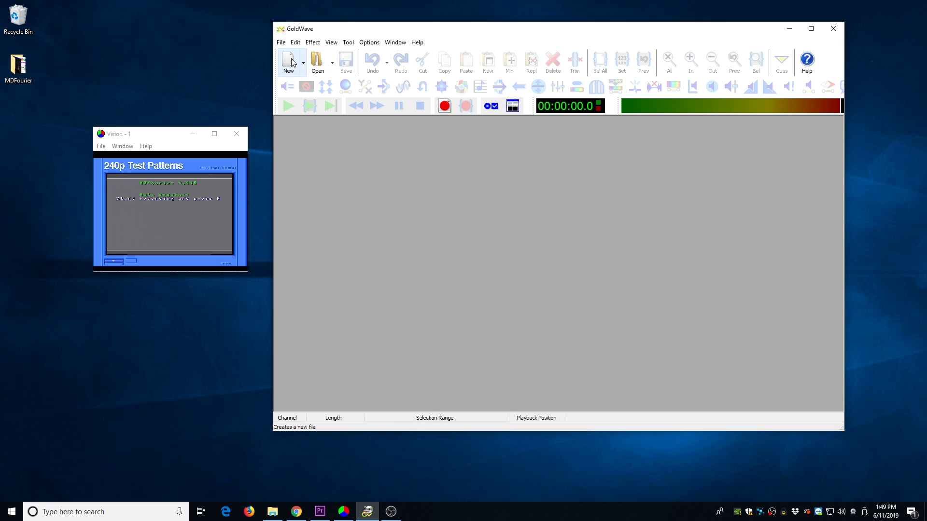
Step: Create a new empty 2:00 stereo sound at 48000 Hz
click(291, 62)
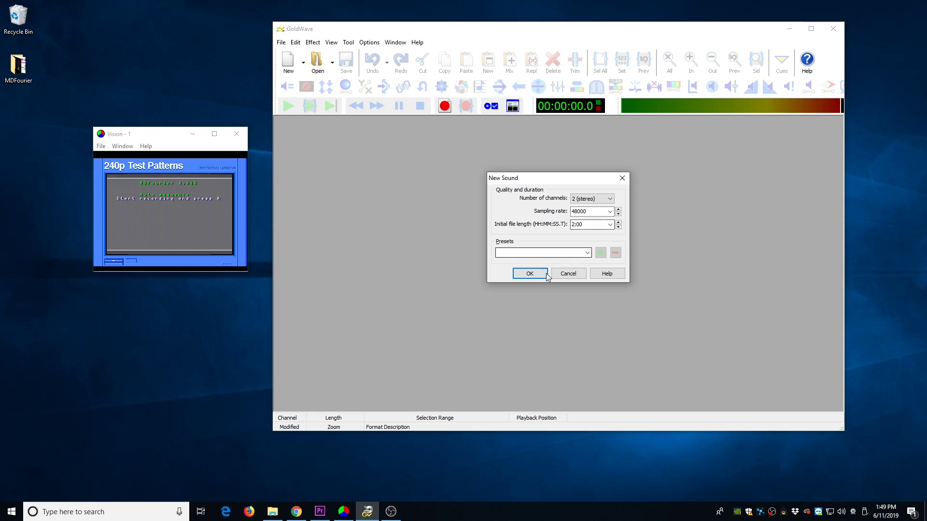
click(530, 273)
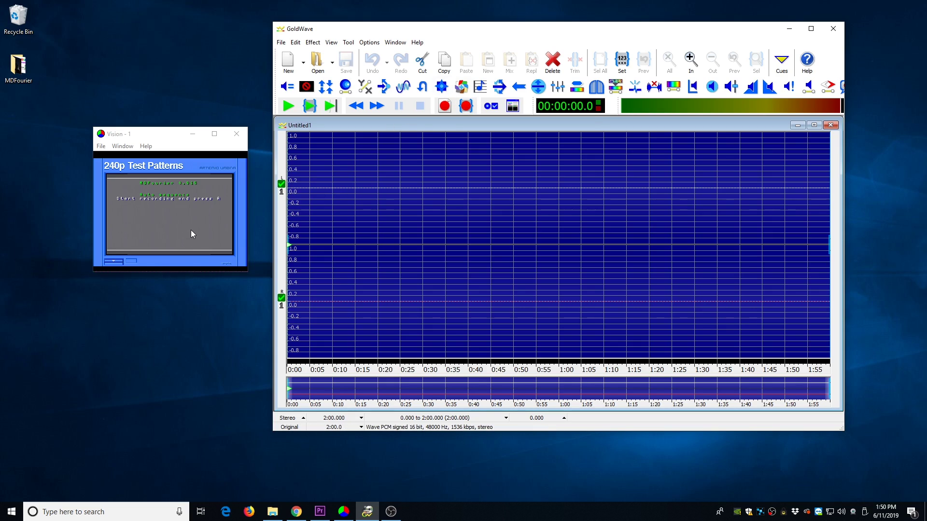
Step: Start recording the MDFourier test audio into Untitled1
click(466, 107)
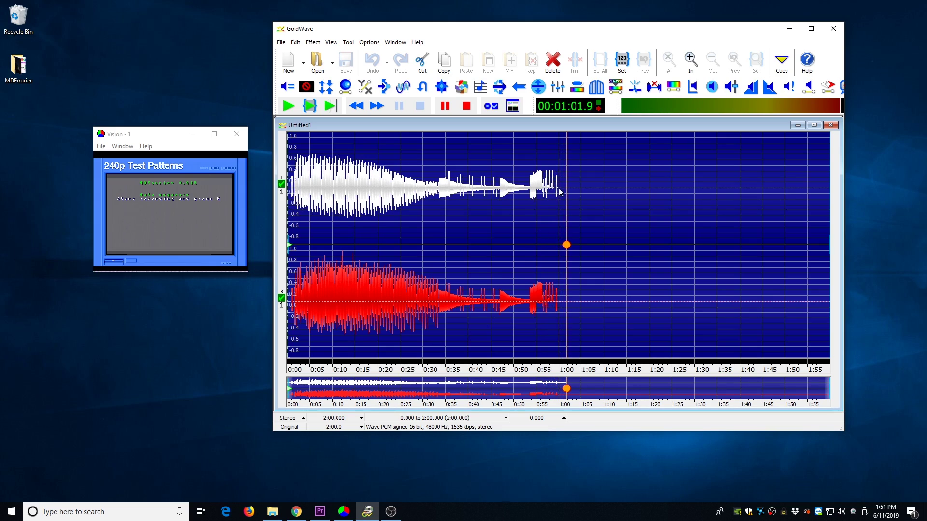
Step: Stop recording and delete the empty tail, leaving a 1:04.960 take
click(468, 107)
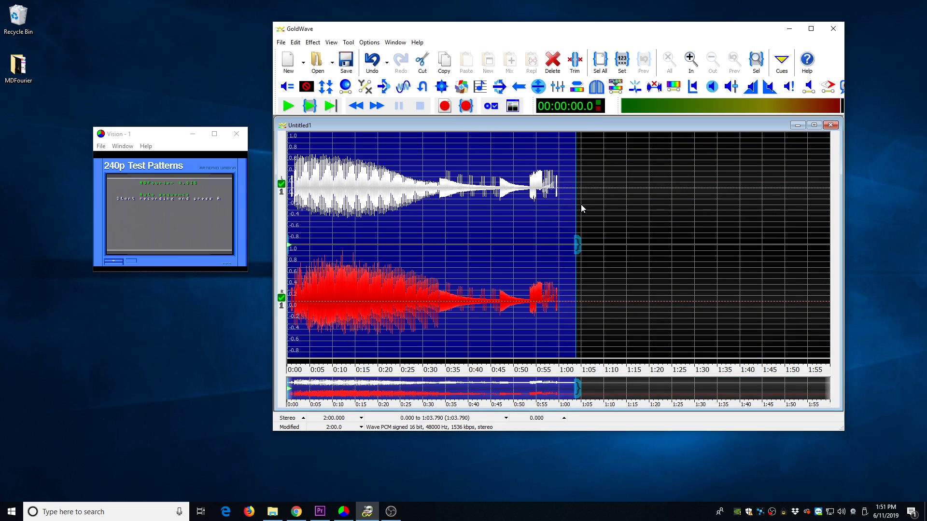
click(580, 176)
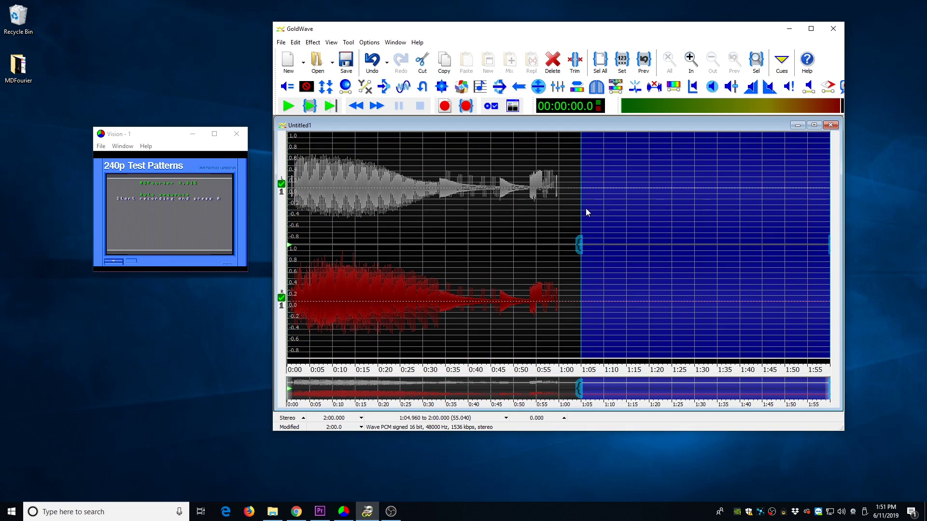
key(Delete)
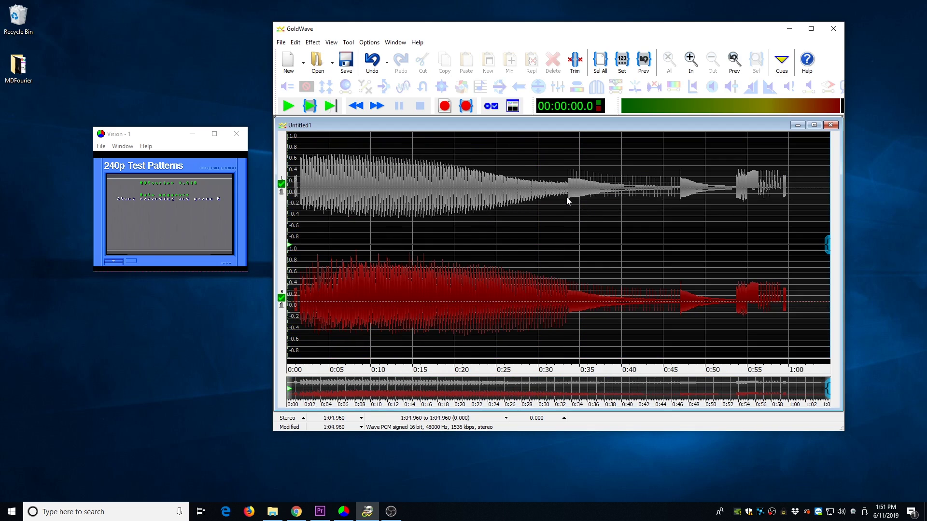
Step: Try Maximize Volume on the ending from 1:00.110, undo it, then select everything
click(789, 154)
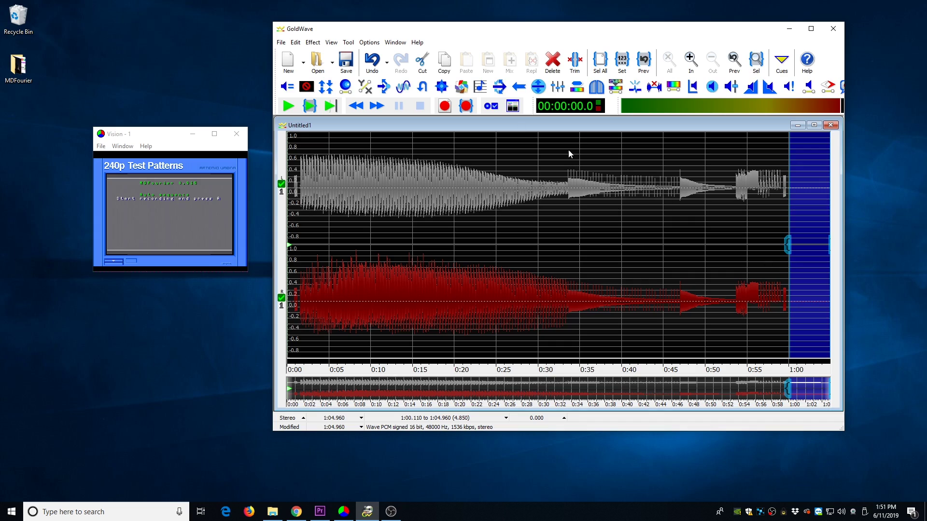
click(313, 42)
mouse_move(338, 266)
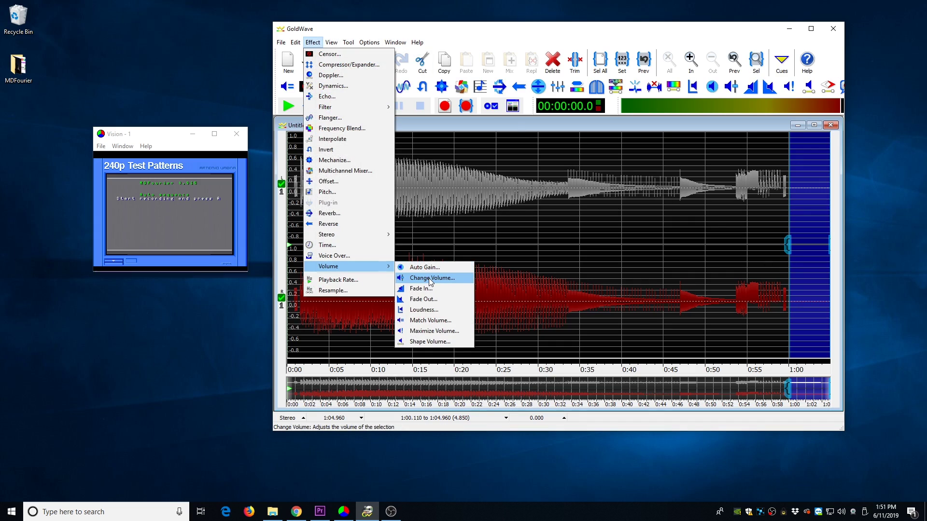
click(448, 333)
click(557, 277)
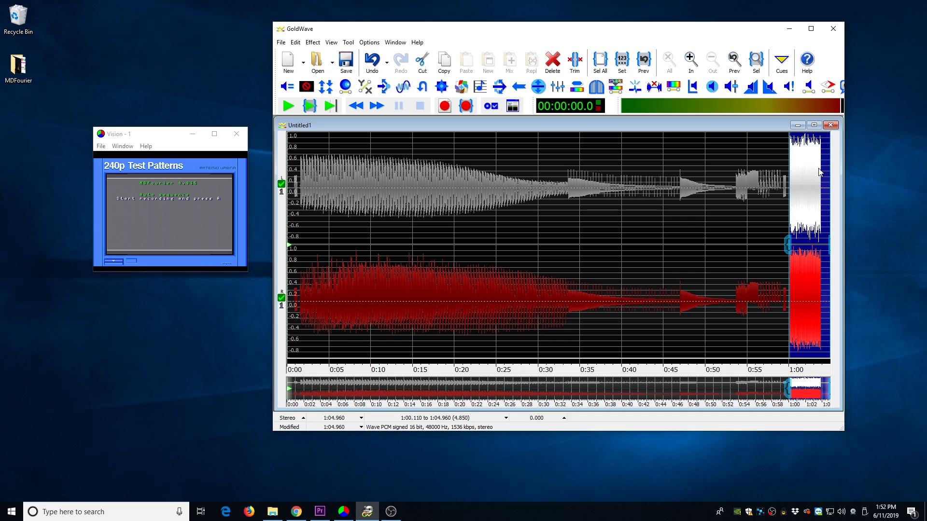
key(ctrl+z)
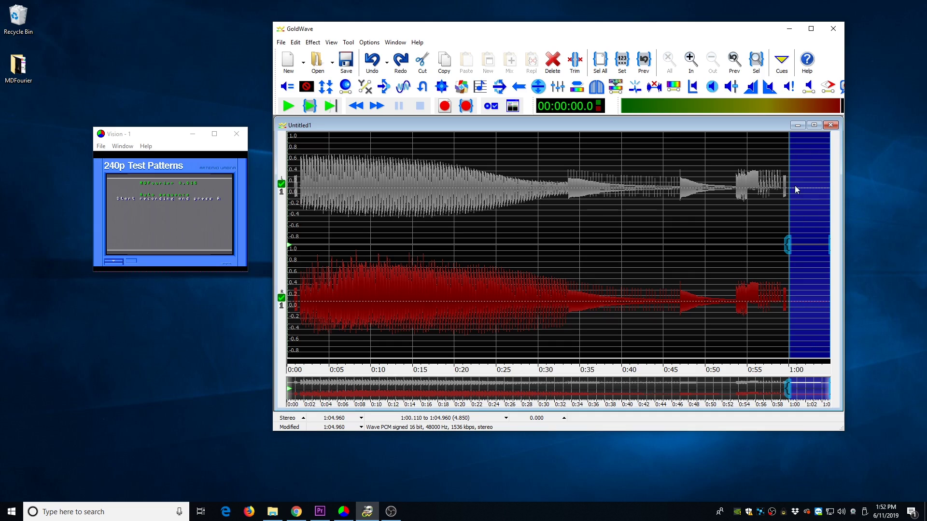
key(ctrl+a)
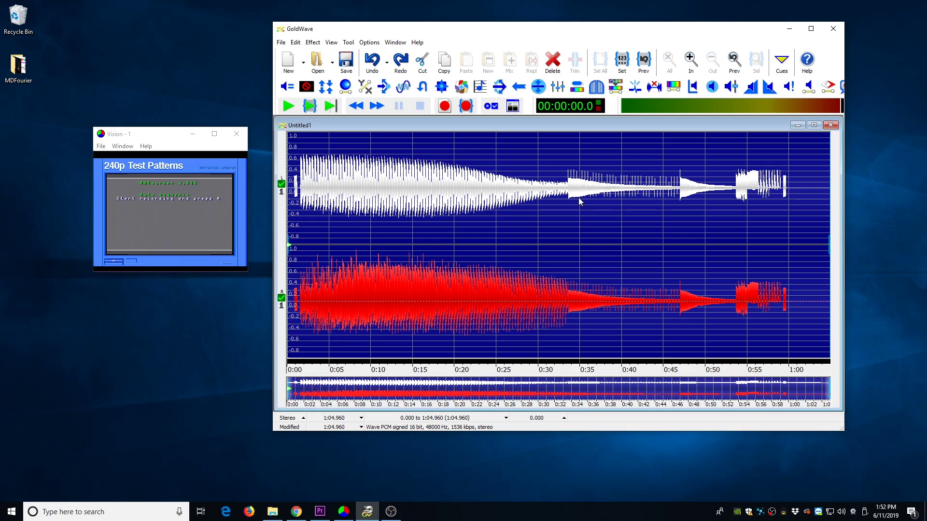
Step: Save the take as Bob.wav on the Desktop in PCM signed 16 bit stereo and check it
click(280, 42)
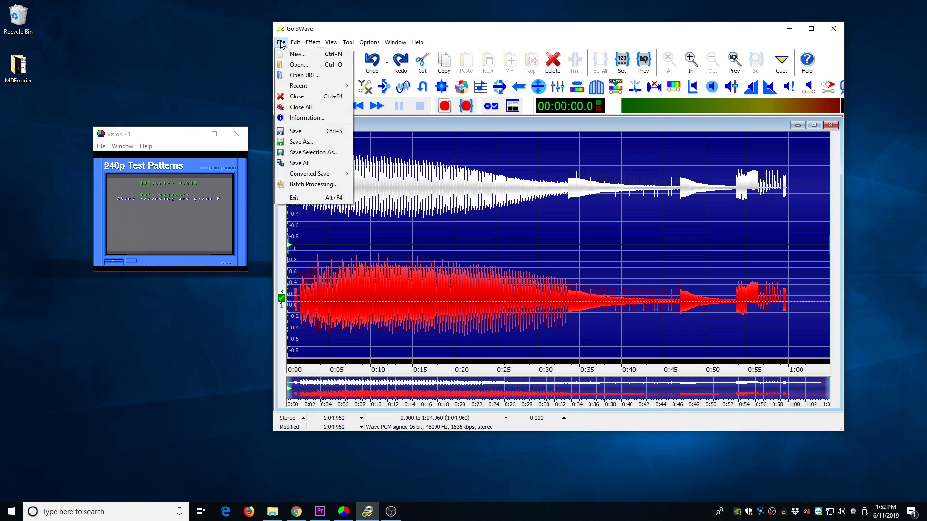
click(314, 145)
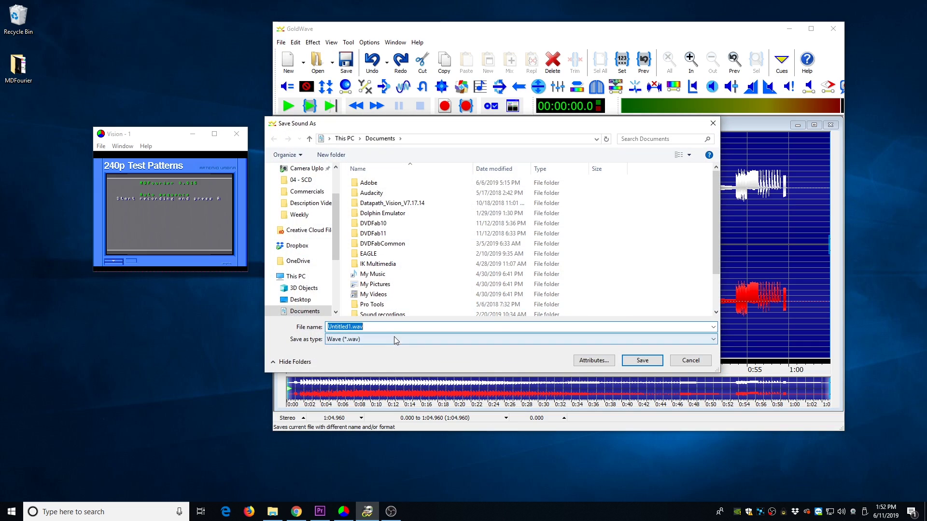
click(300, 299)
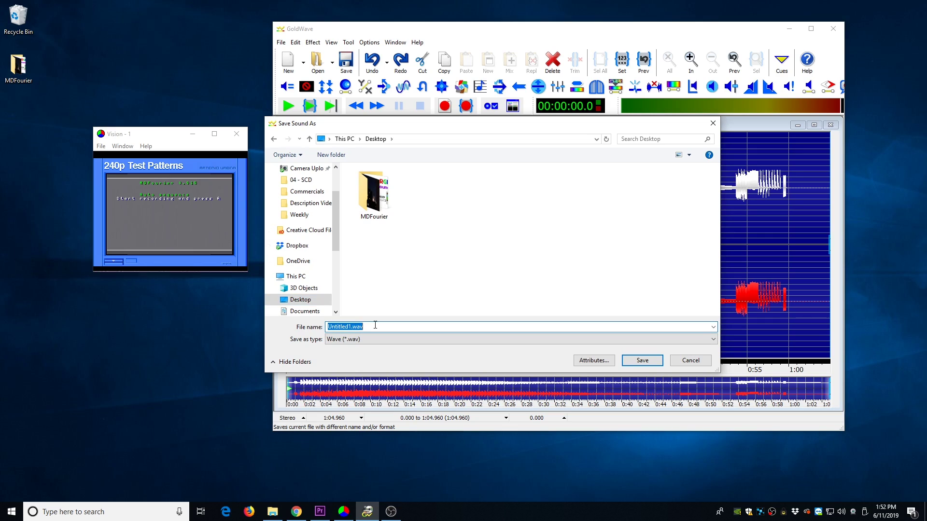
text(Bob)
click(587, 362)
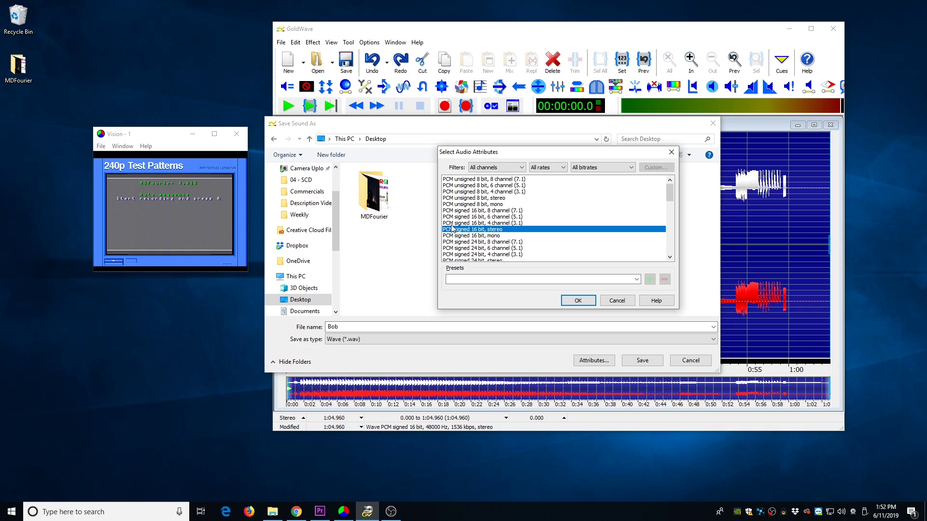
click(577, 301)
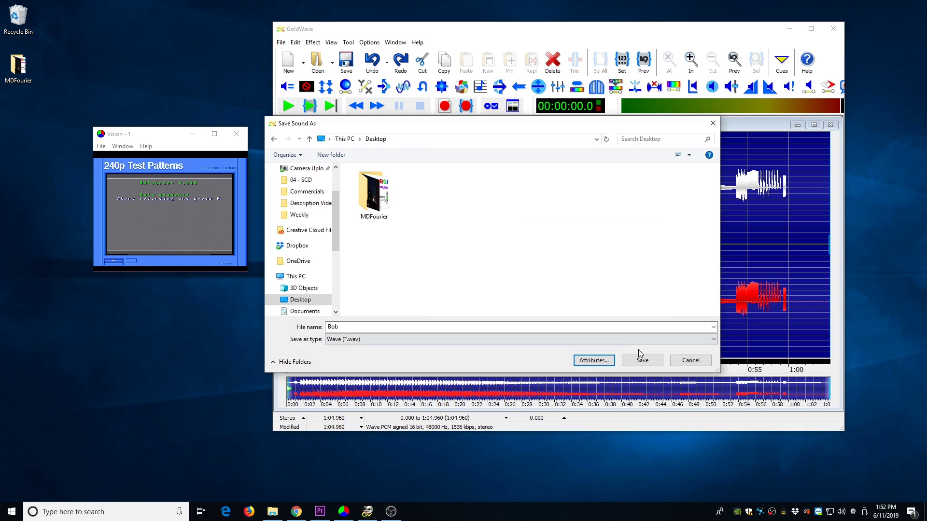
click(642, 360)
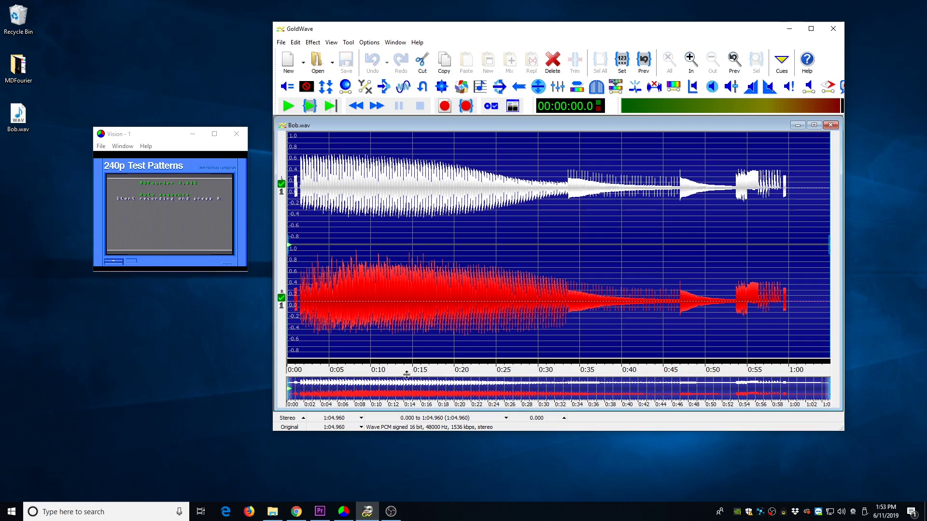
click(15, 135)
click(92, 73)
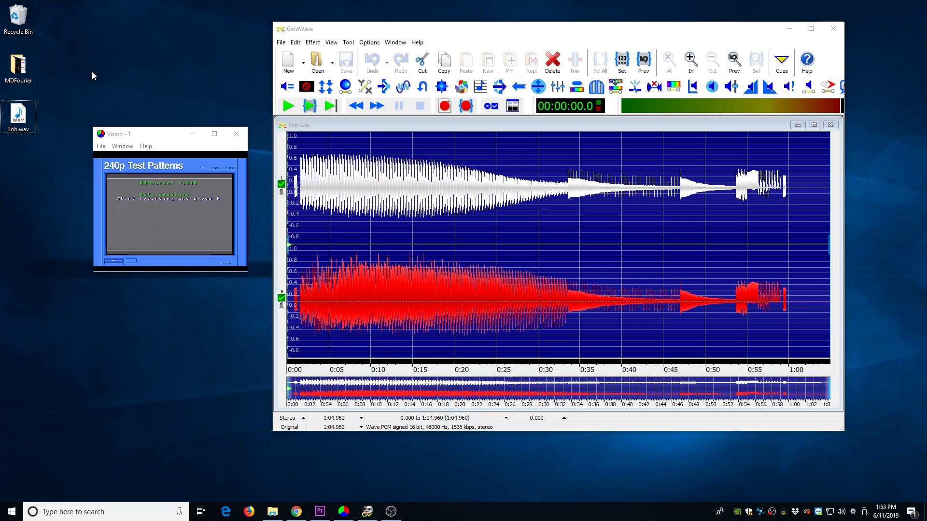